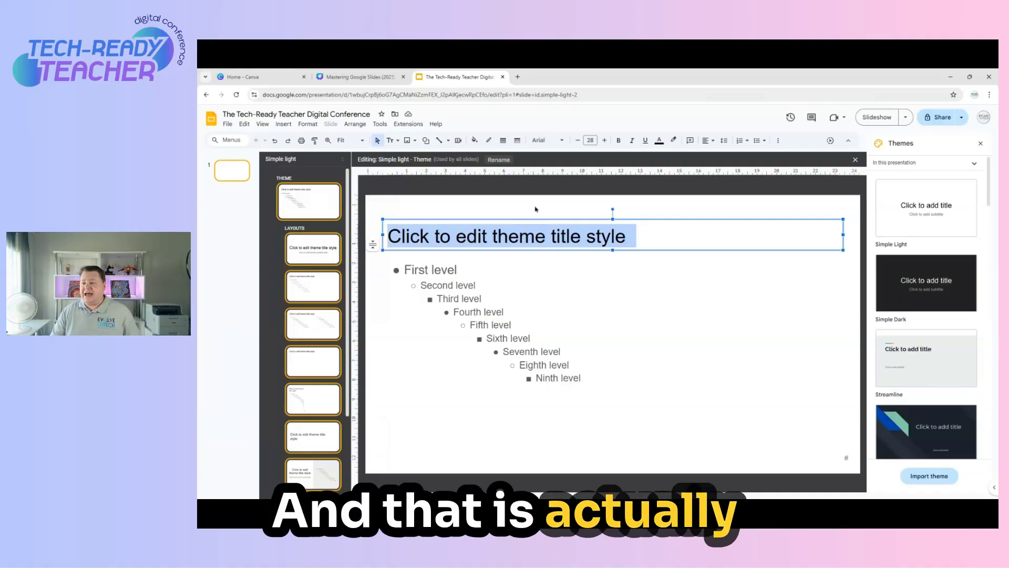
Step: Set the font of the theme master's title placeholder to Lexend
click(562, 142)
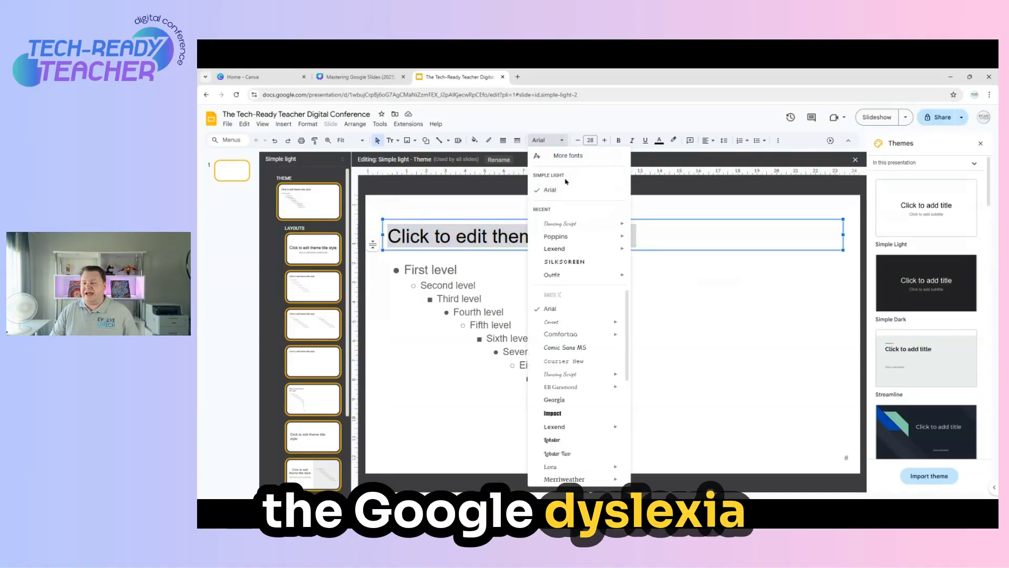
mouse_move(572, 250)
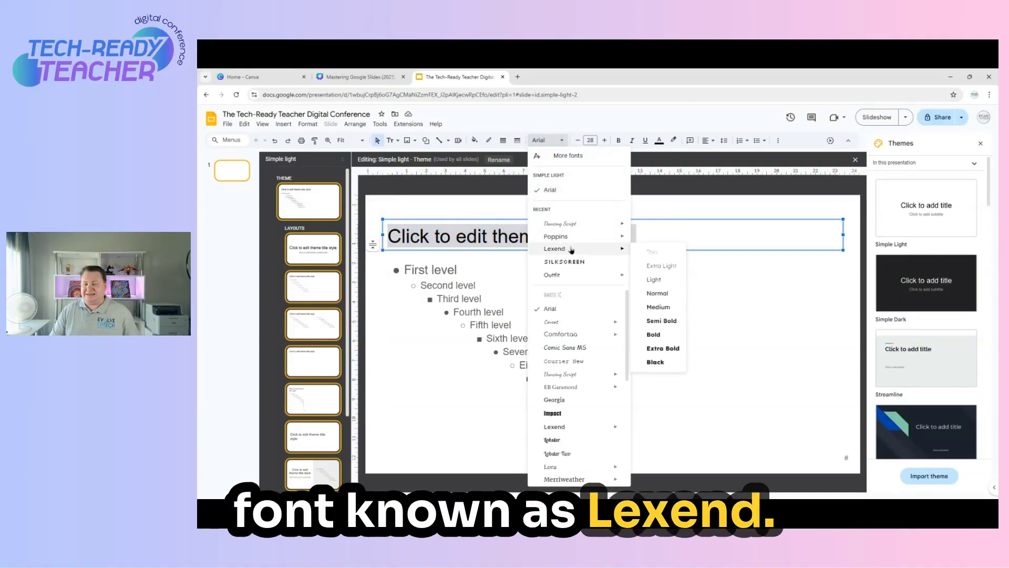
click(572, 250)
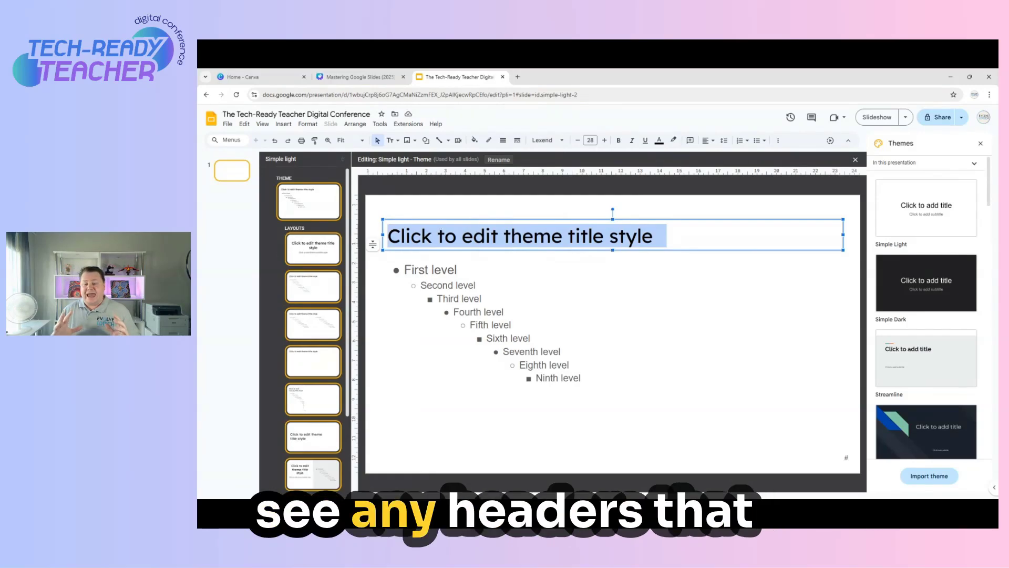
Step: Check the title font on the title slide, title and two columns, and title only layouts
click(320, 252)
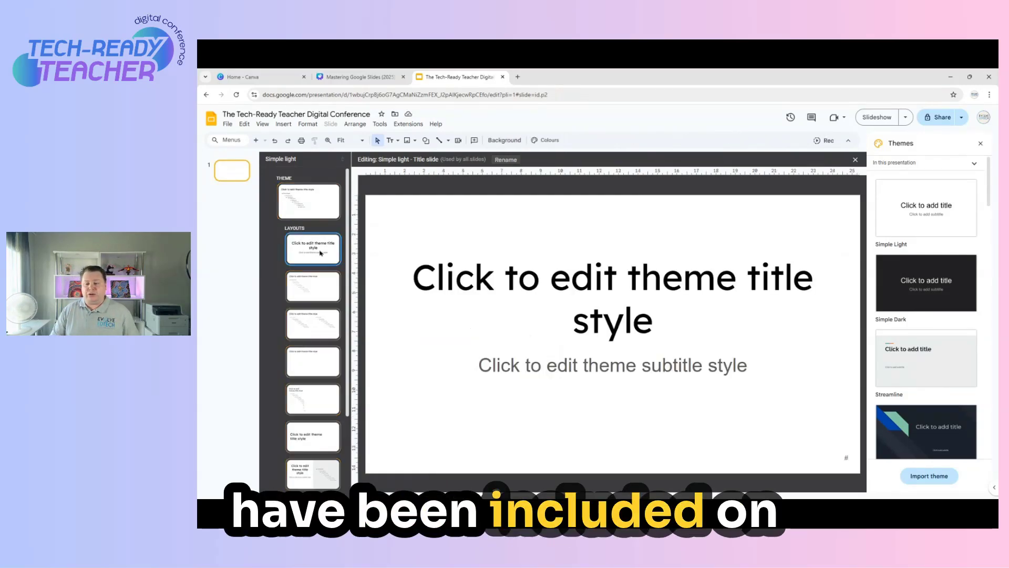
click(426, 279)
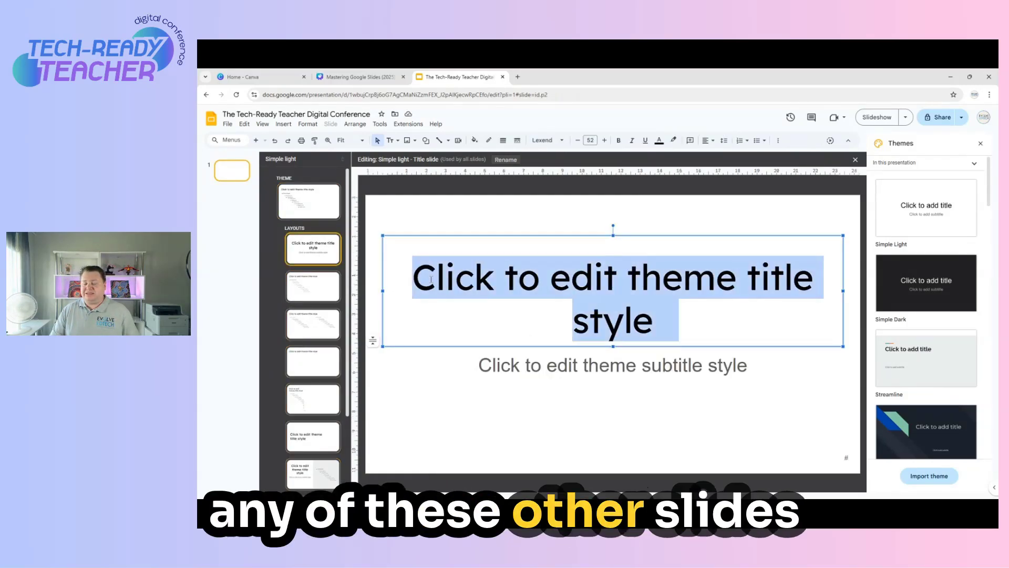
click(313, 323)
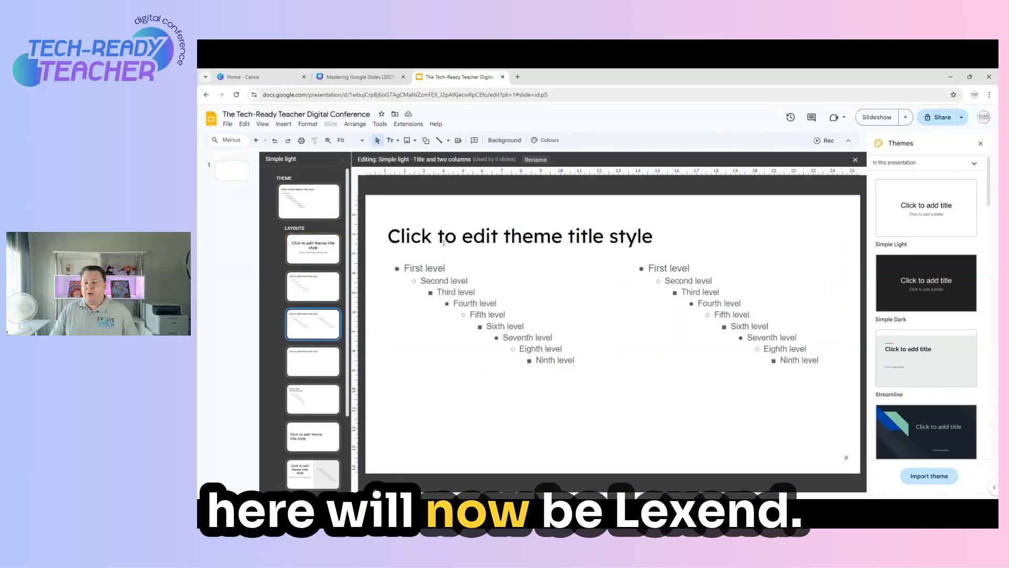
click(473, 226)
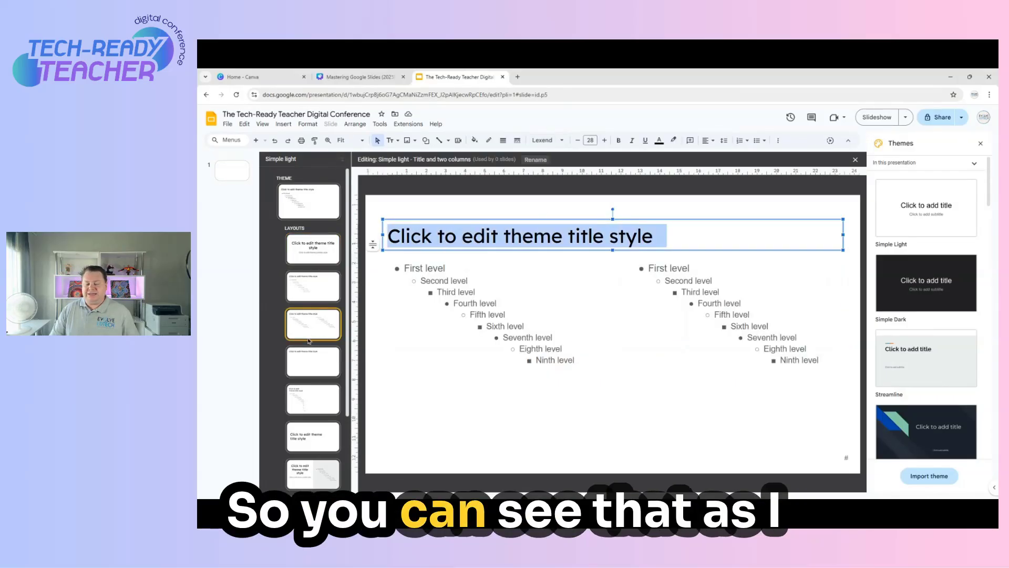
click(303, 368)
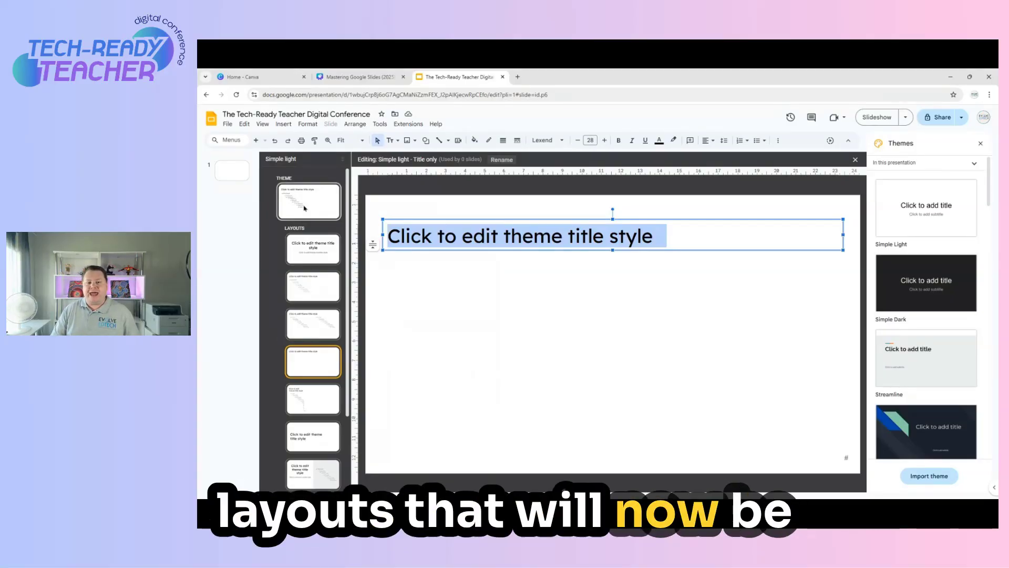
Step: Set all nine body text levels on the theme master to the Lexend font
click(305, 208)
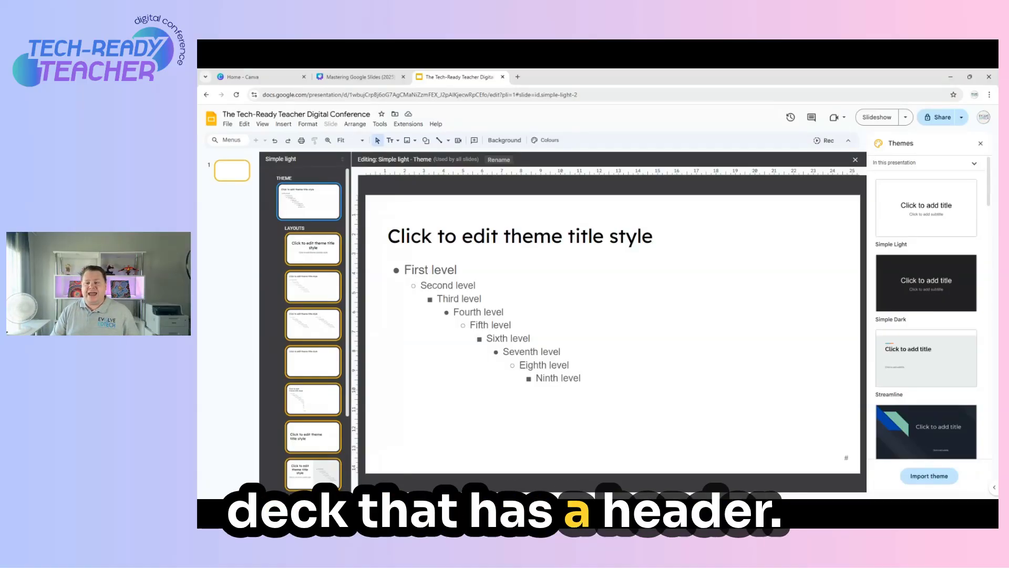
triple_click(399, 237)
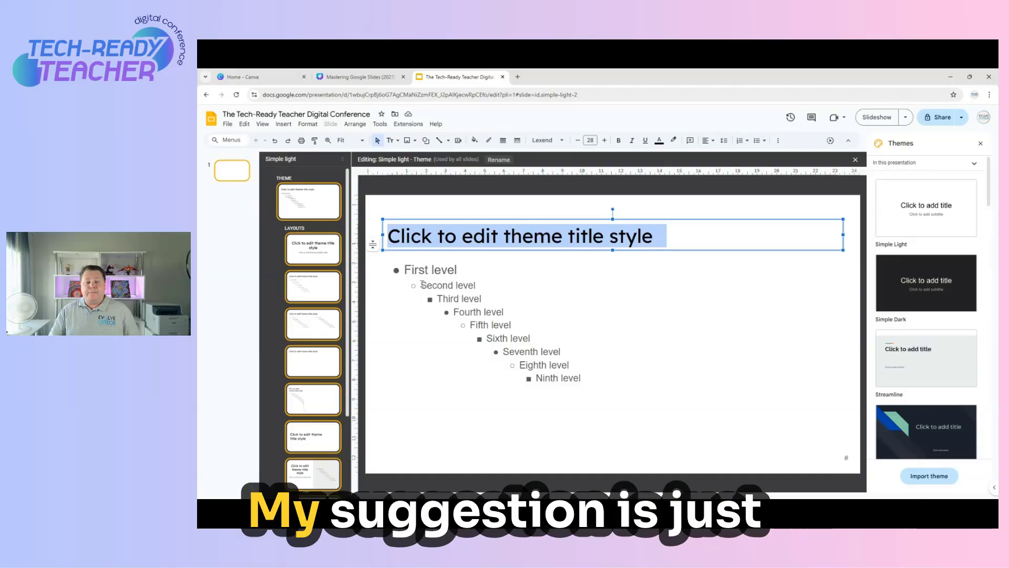
click(406, 269)
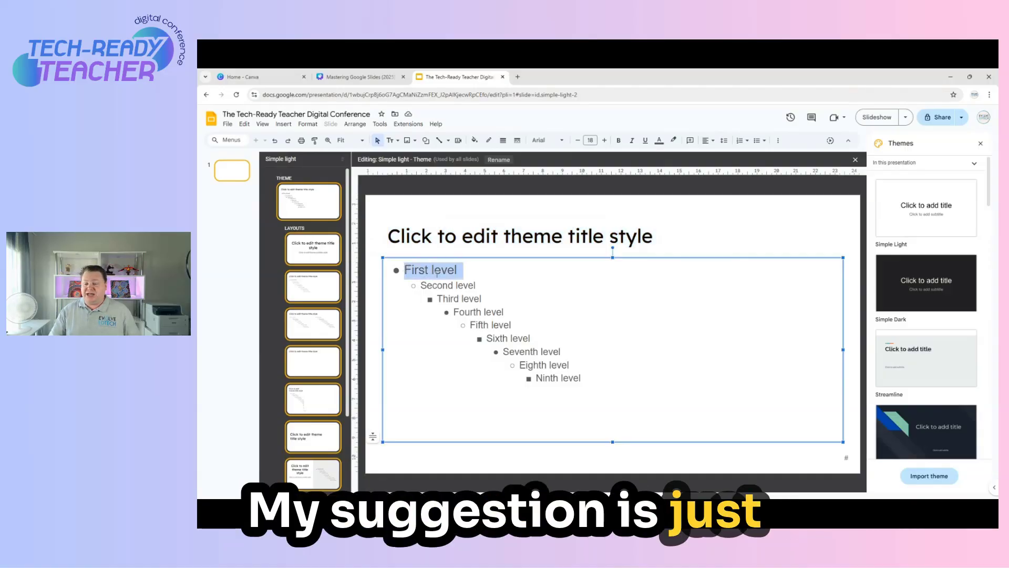
click(511, 338)
drag(404, 269, 594, 381)
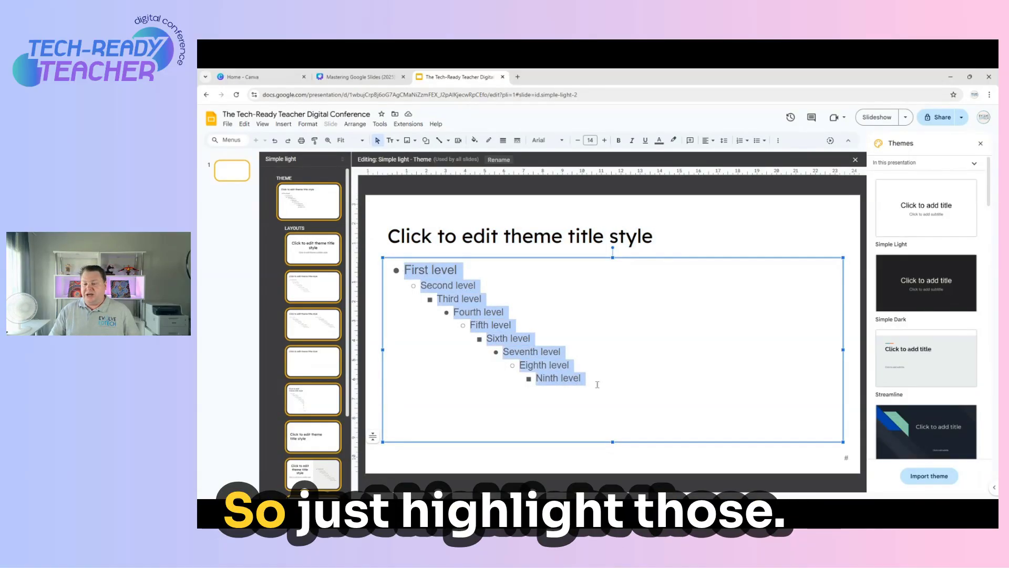
click(547, 140)
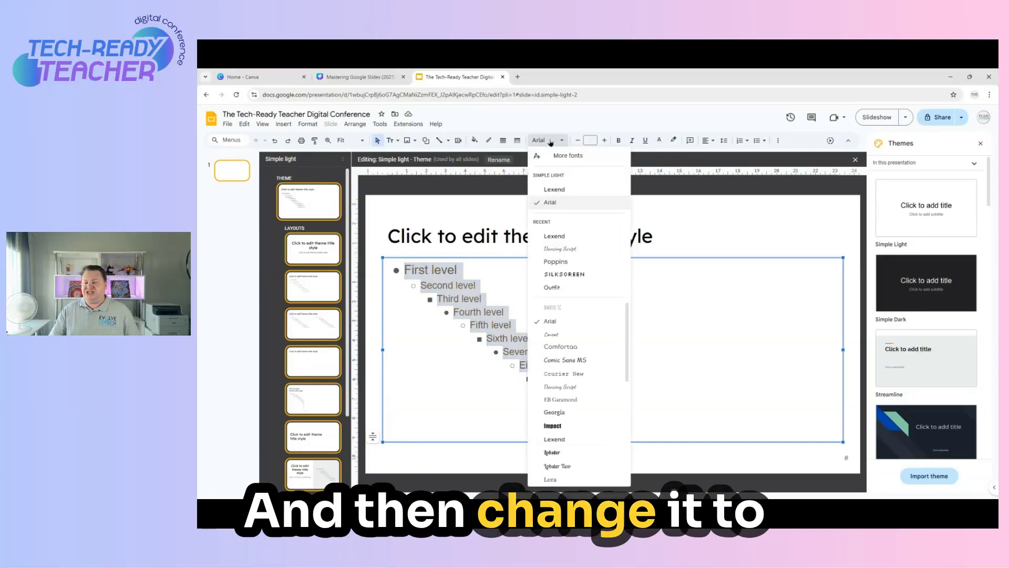
click(556, 190)
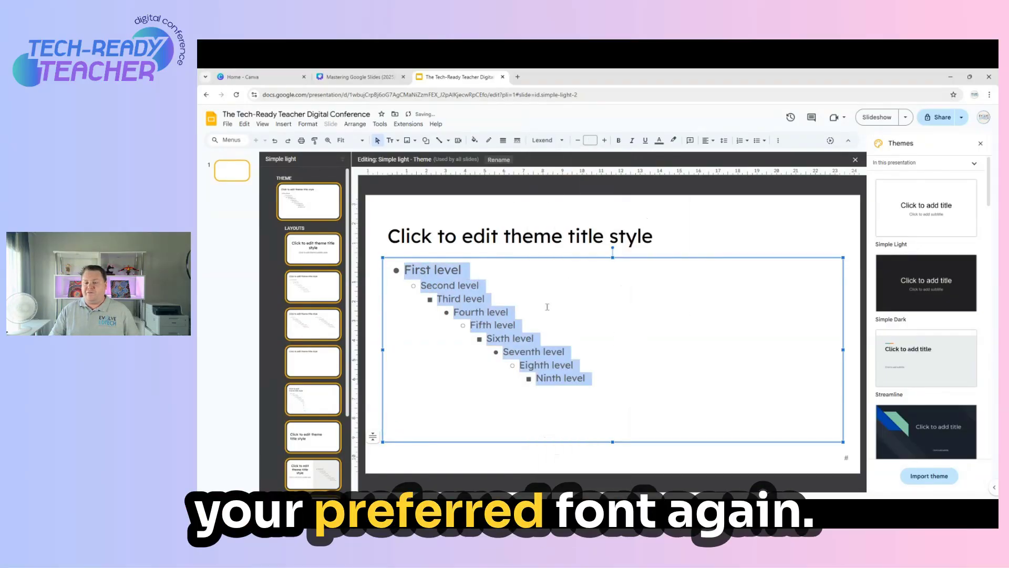
Step: Check the body text font on the theme master and in both columns of the title and two columns layout
triple_click(504, 311)
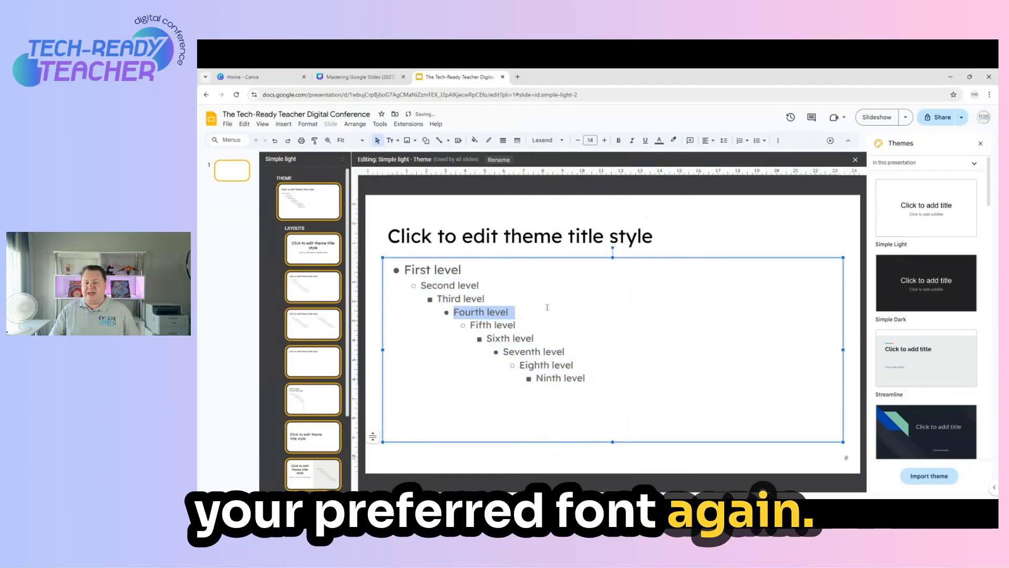
click(297, 322)
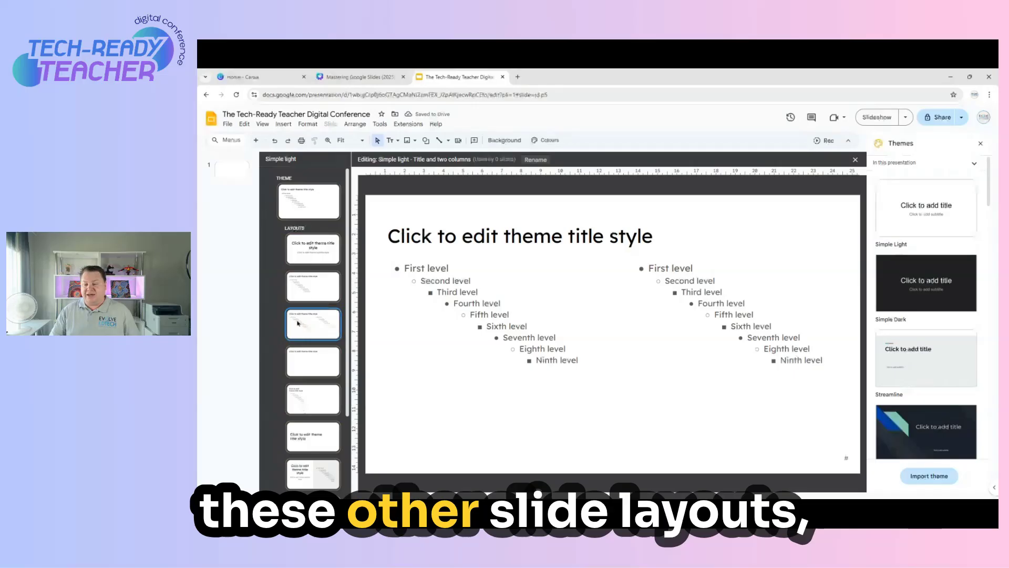
triple_click(440, 289)
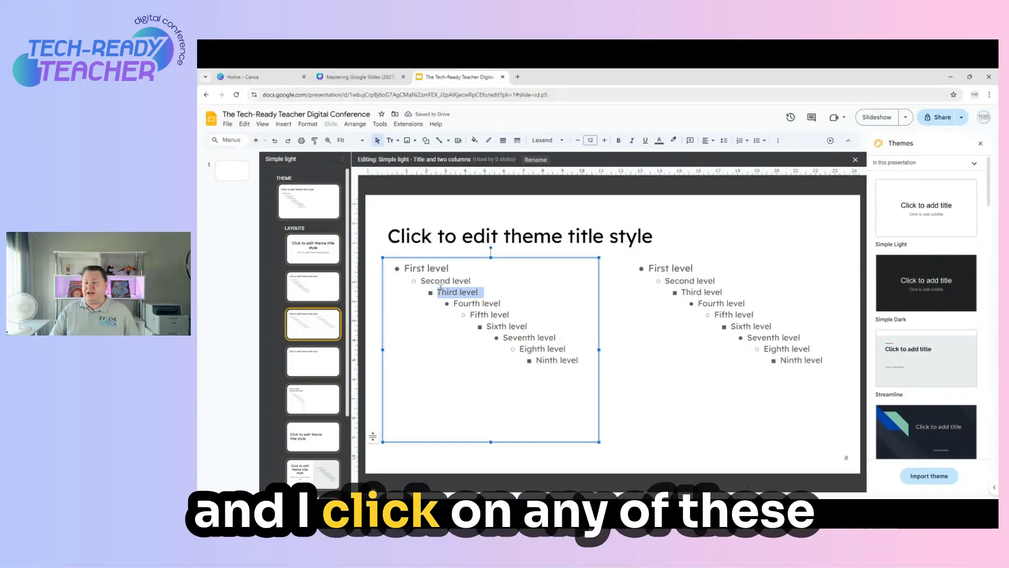
triple_click(726, 304)
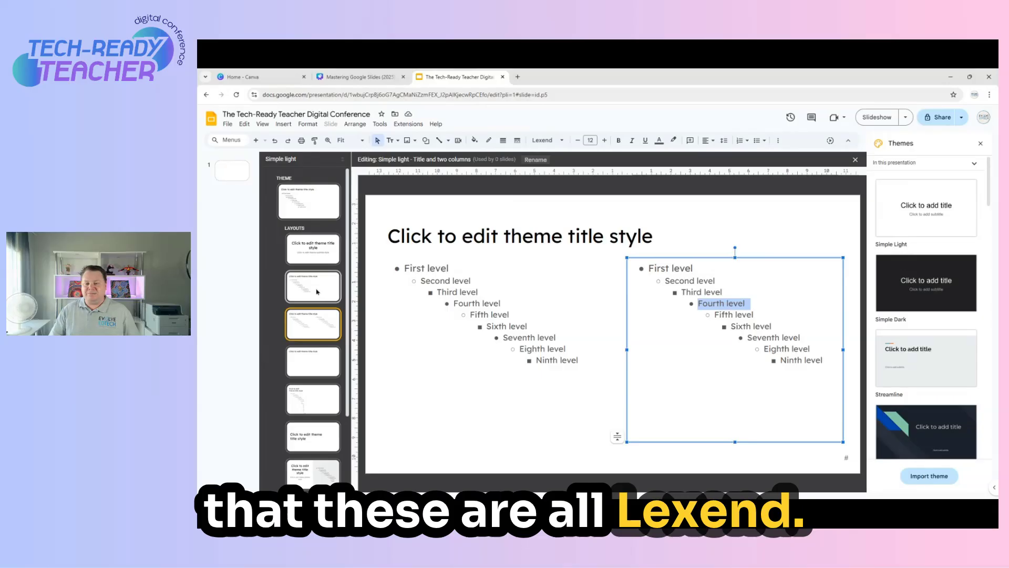
Step: Format the theme master's title text as bold and italic in the teal theme colour
click(292, 199)
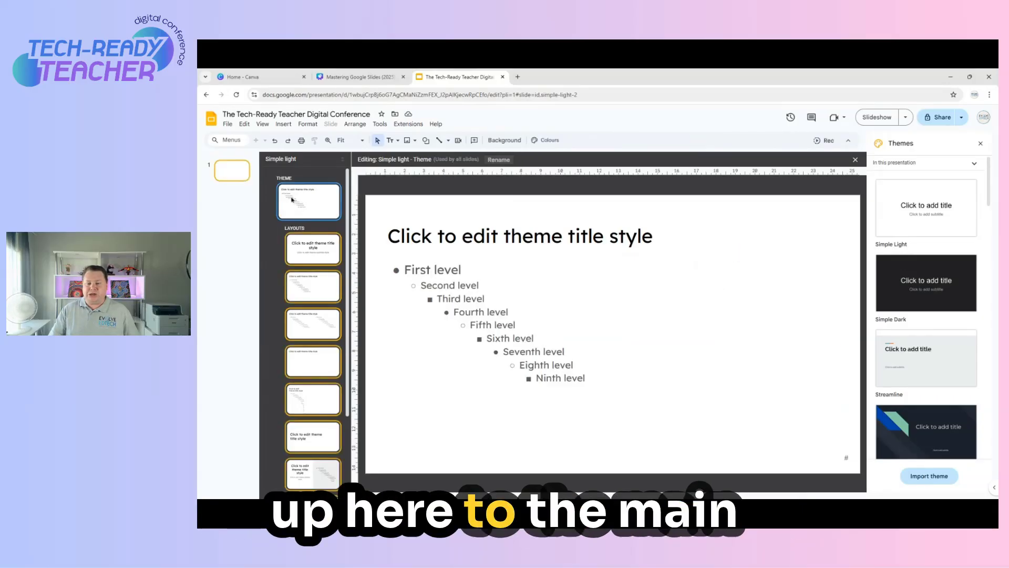
triple_click(415, 237)
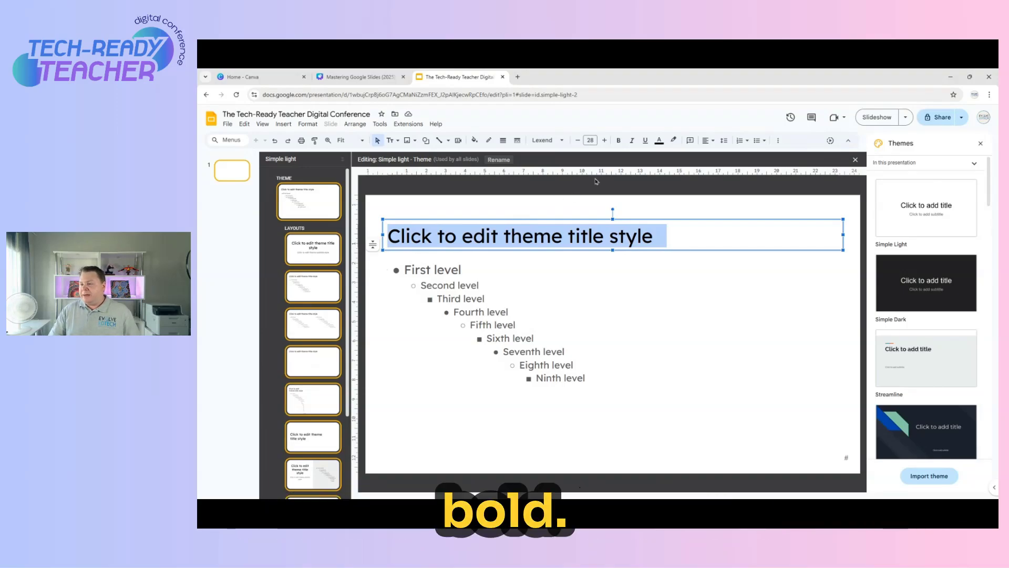
click(619, 140)
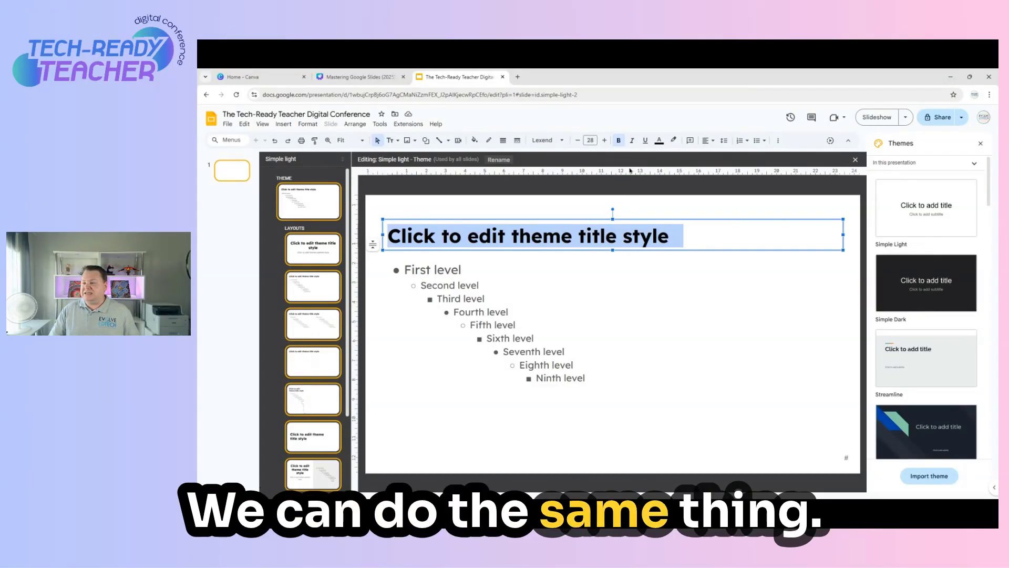
click(633, 141)
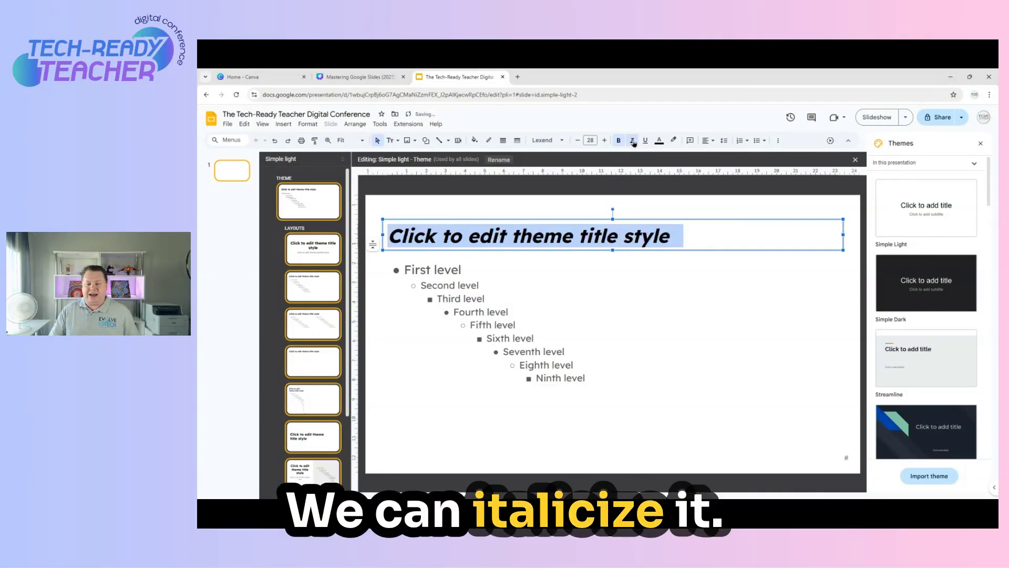
click(659, 141)
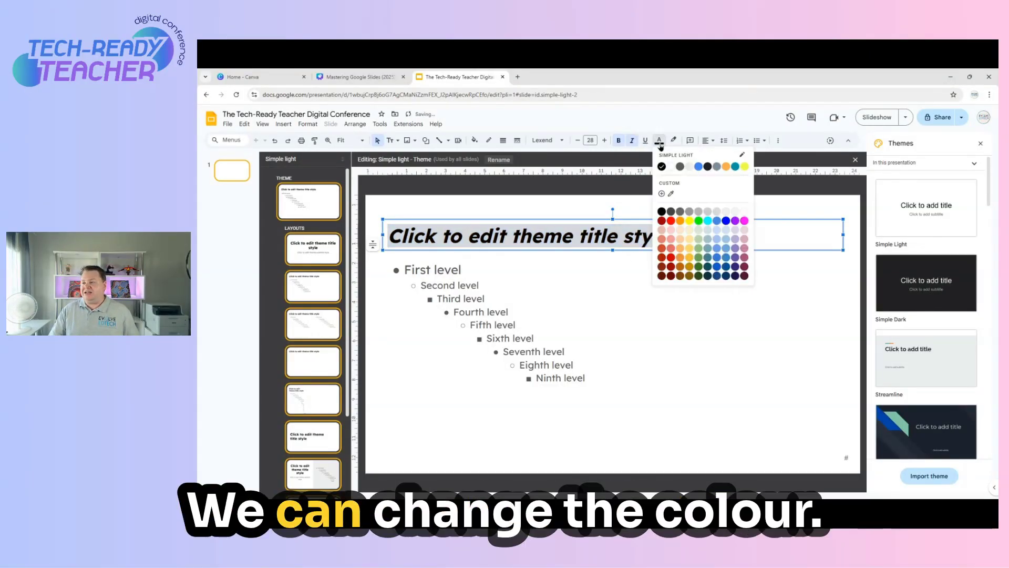
click(735, 167)
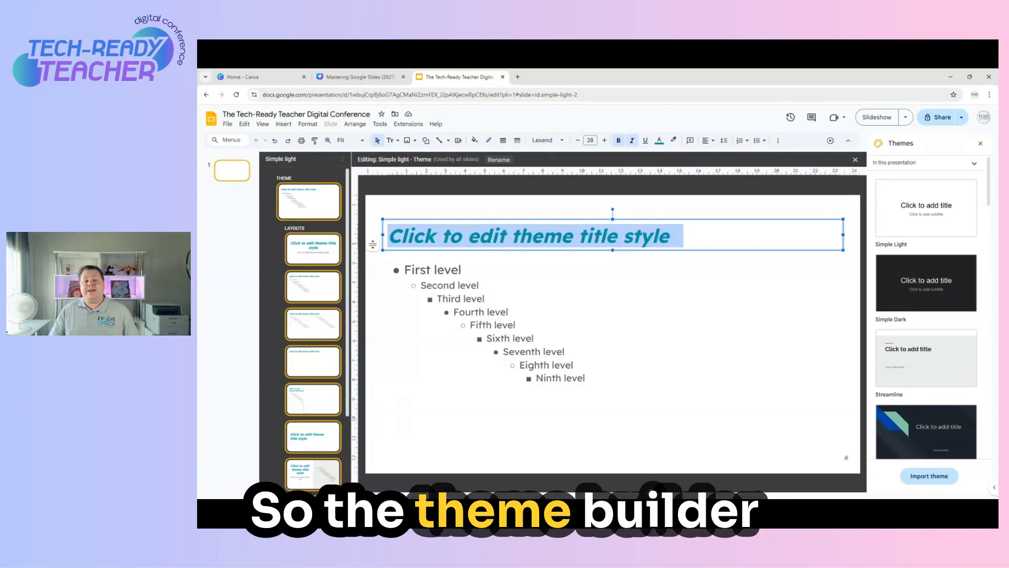
Step: Set the theme master's background to the solid blue theme colour
click(402, 210)
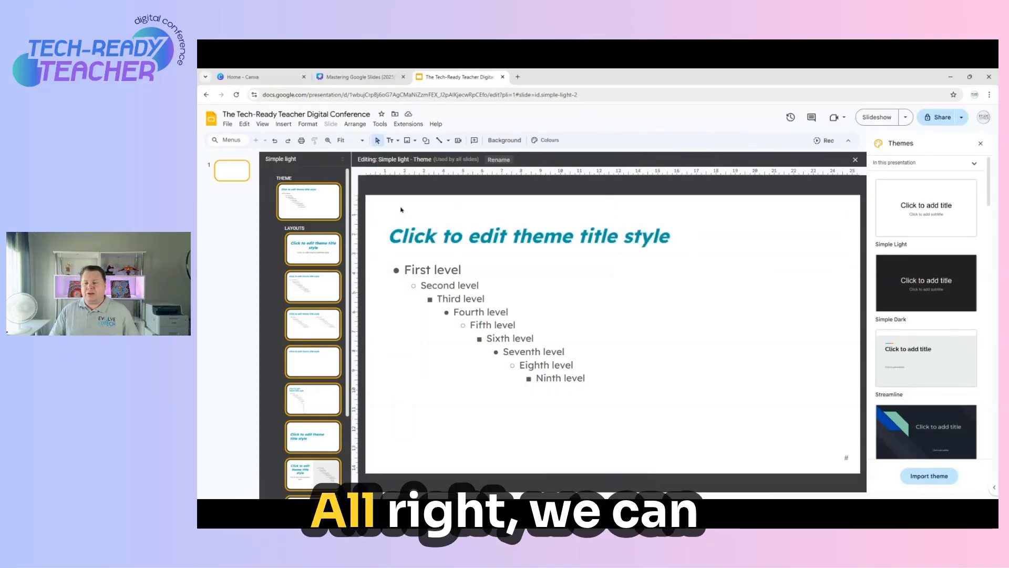
click(505, 140)
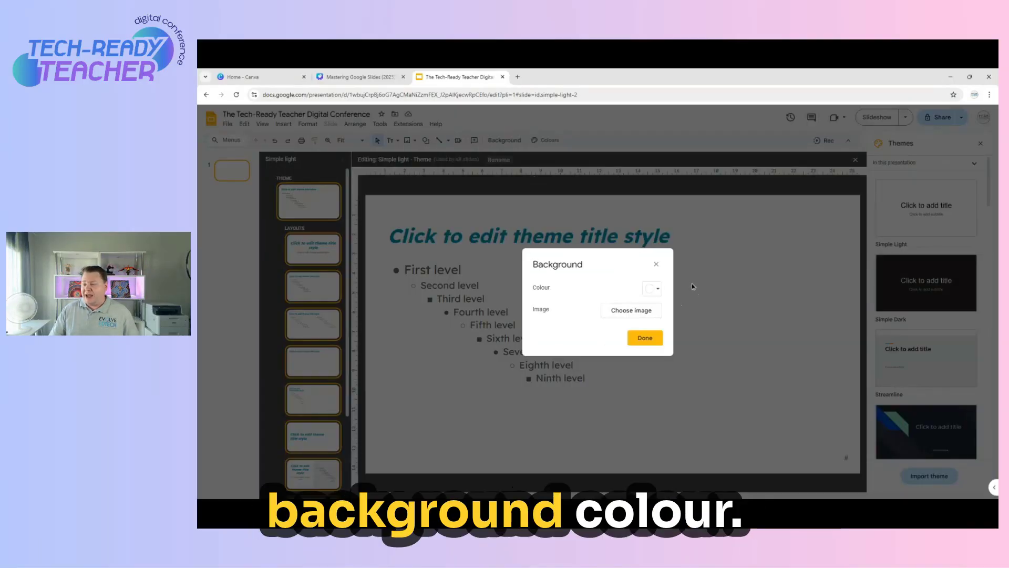
click(655, 289)
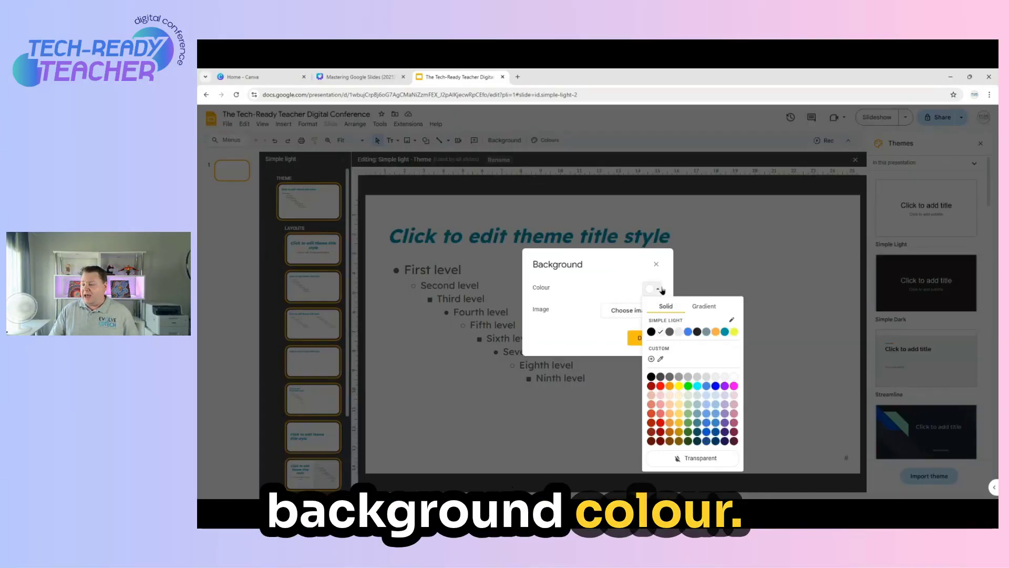
click(689, 332)
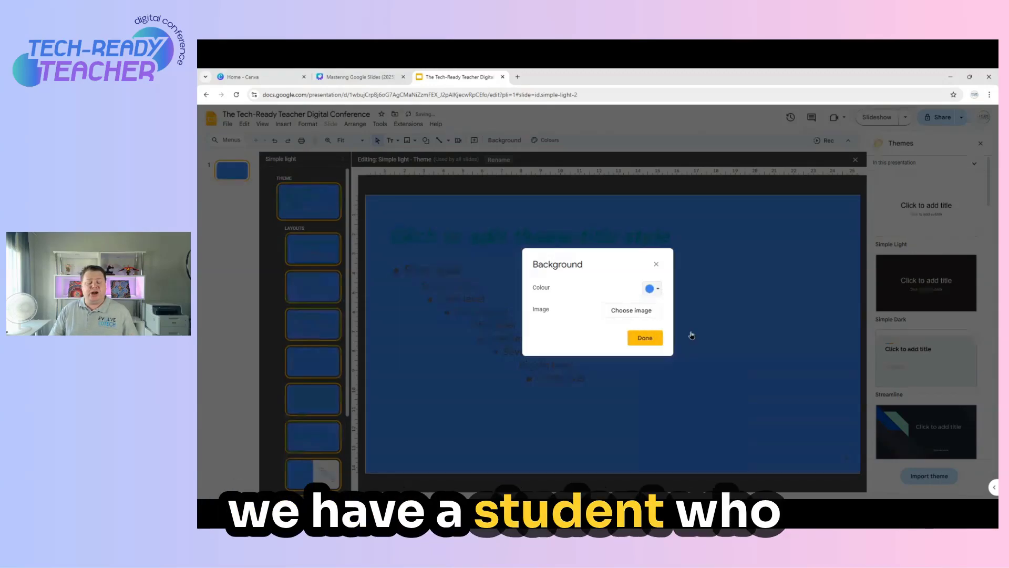
click(655, 338)
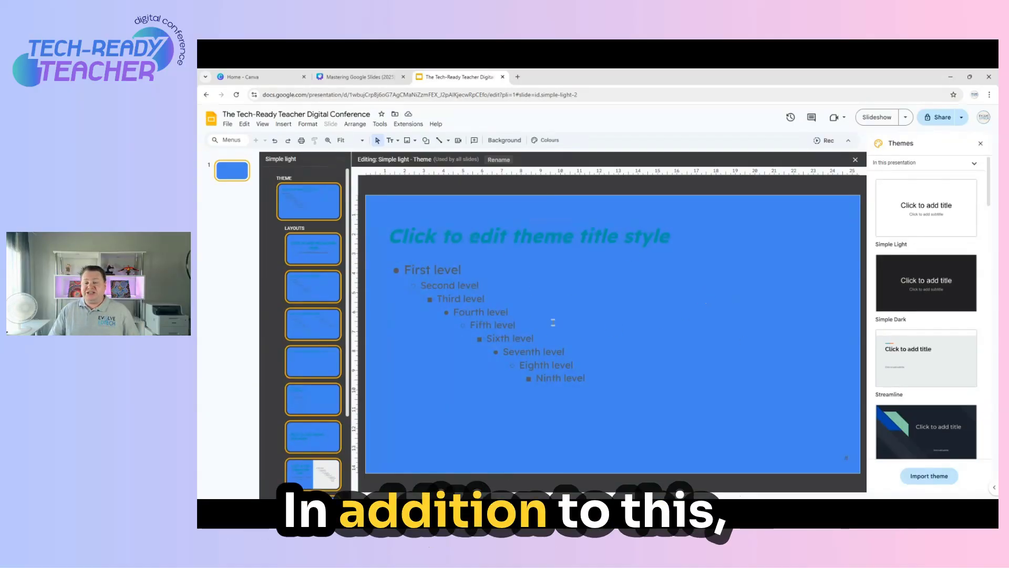
Step: Insert the Google Docs Magic image on the theme master, scaled down to logo size in the slide's upper-right corner
click(415, 141)
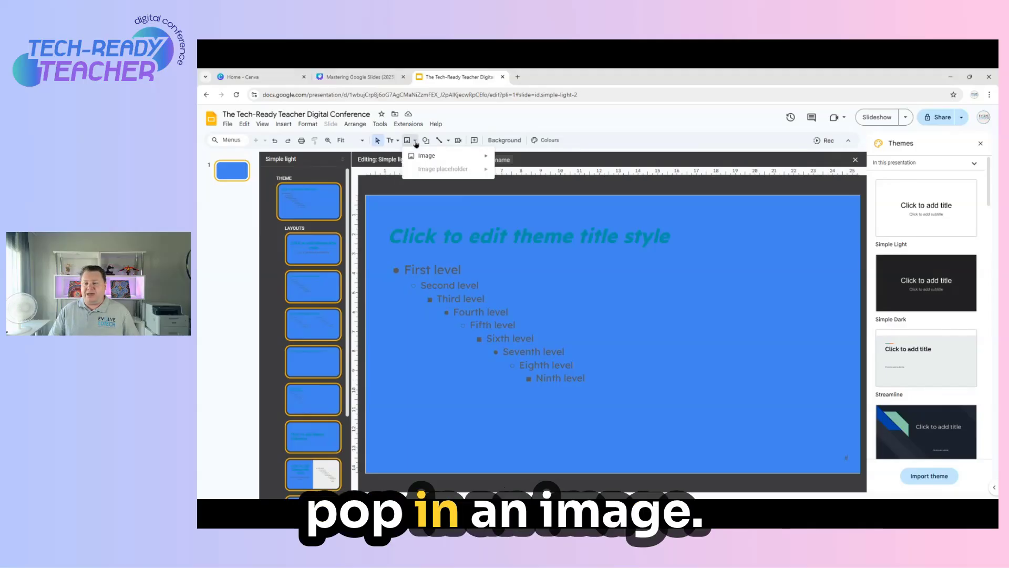
click(519, 160)
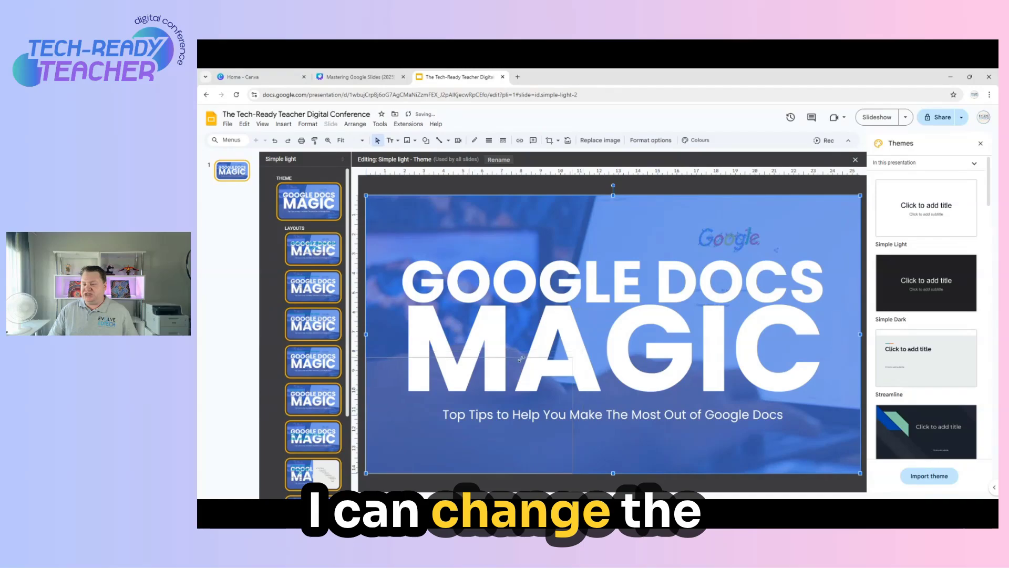
drag(521, 359, 425, 439)
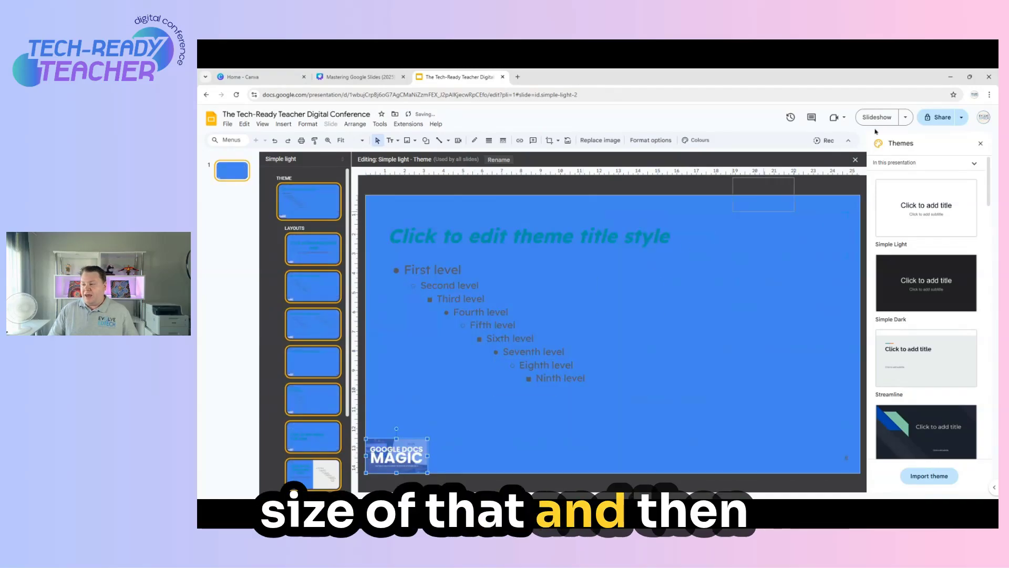
drag(821, 216, 815, 216)
Step: Review the logo placement on the title slide and title and body layouts
click(313, 248)
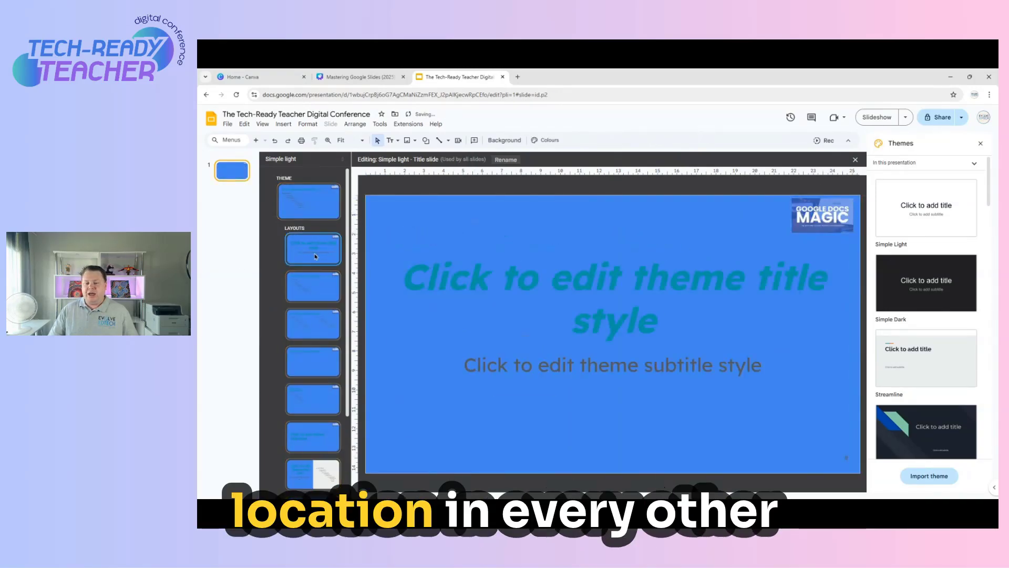
click(317, 289)
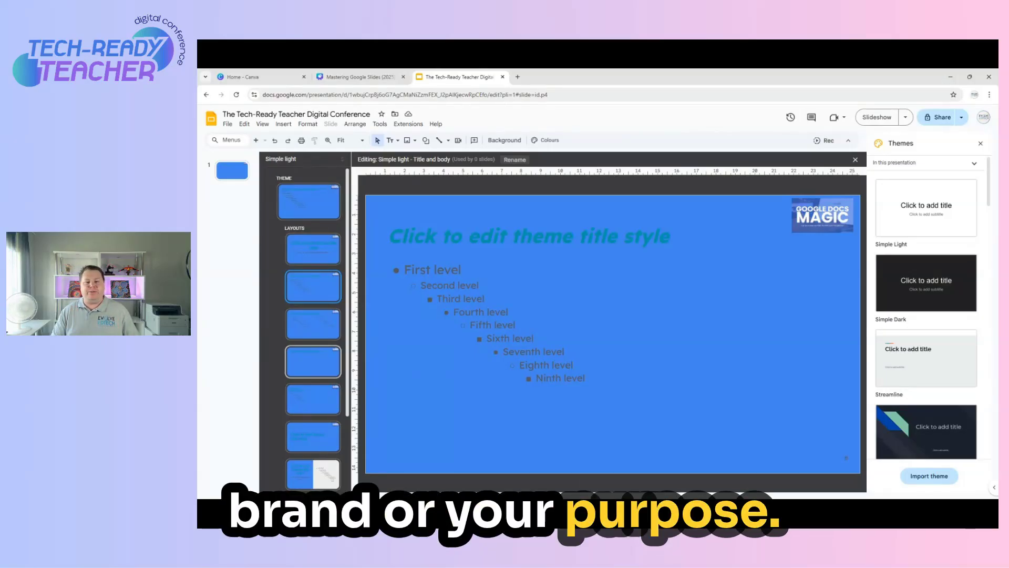
click(308, 250)
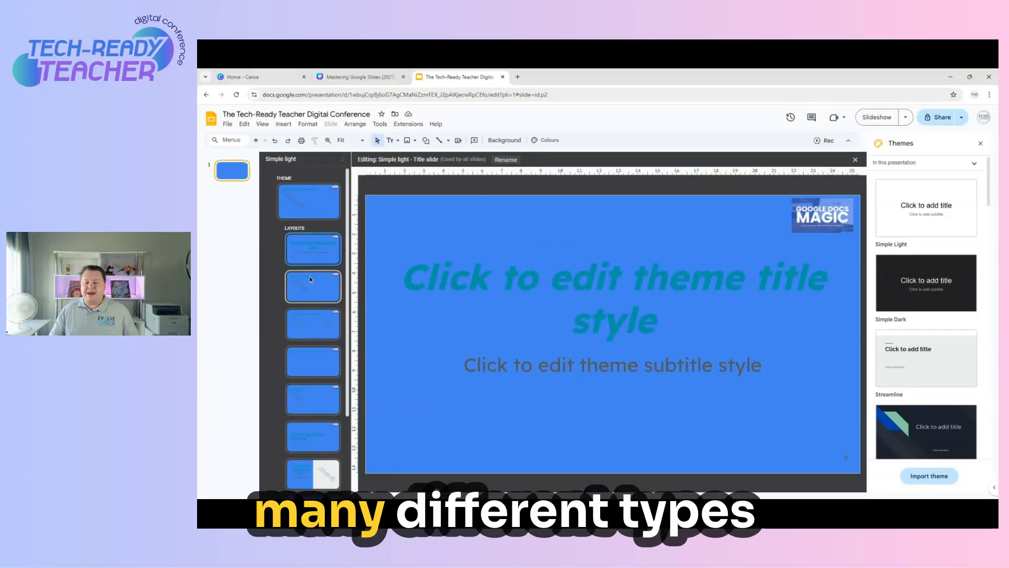
click(310, 285)
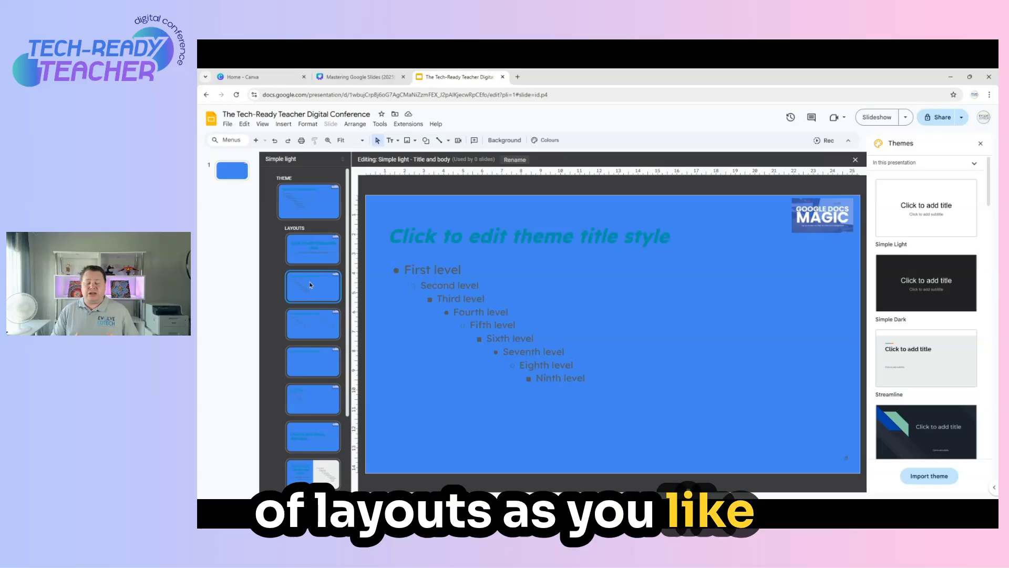